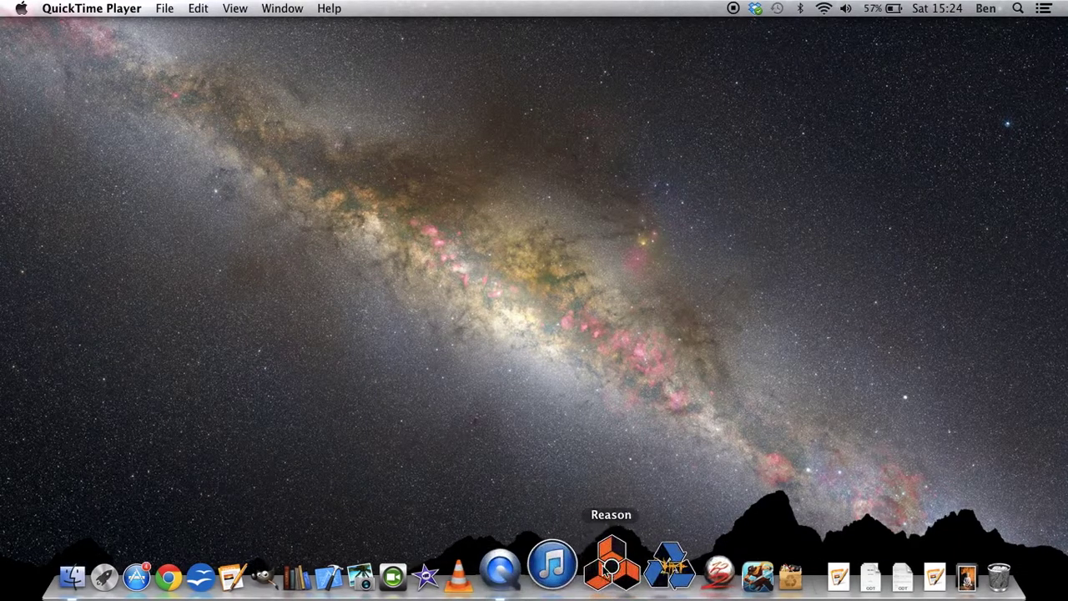
- Launch Reason and sign in through Internet Verification with the account username and password
left_click(609, 574)
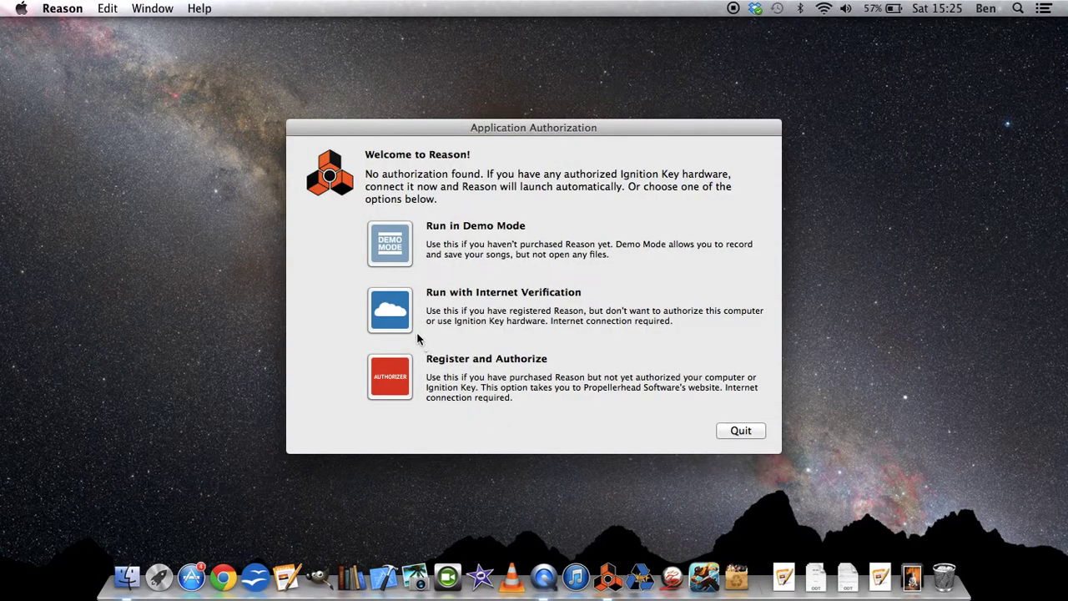
left_click(404, 316)
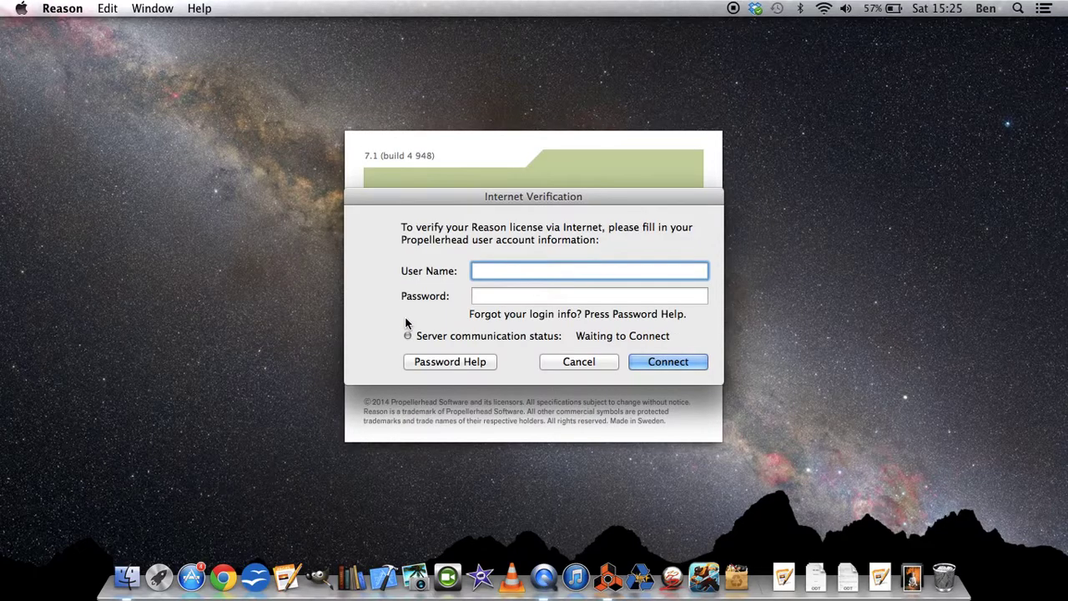
type("lokasbeats")
key("Tab")
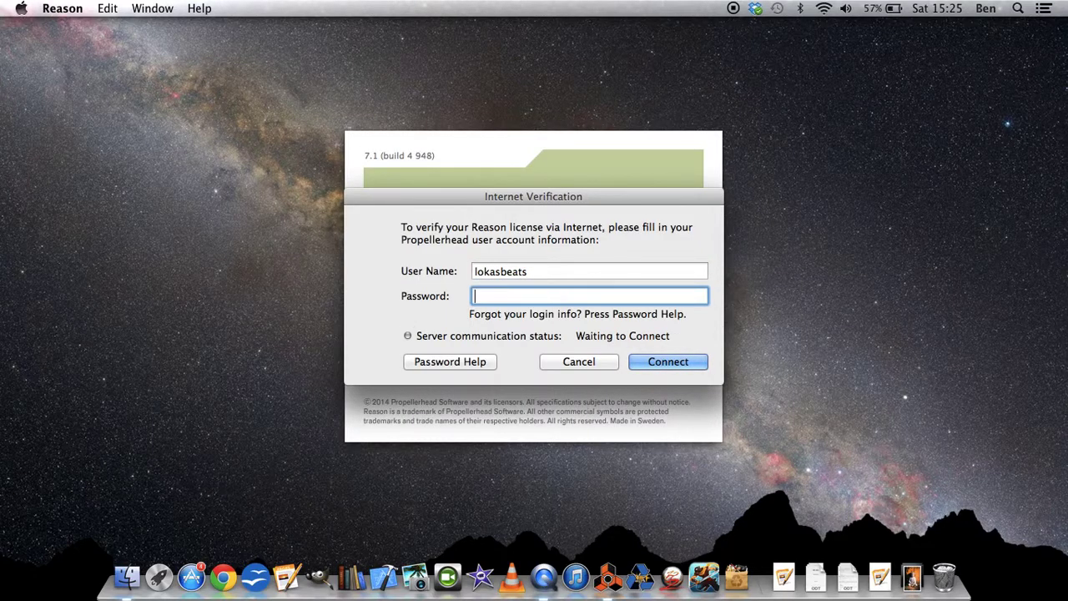
type("••••••••••")
key("Return")
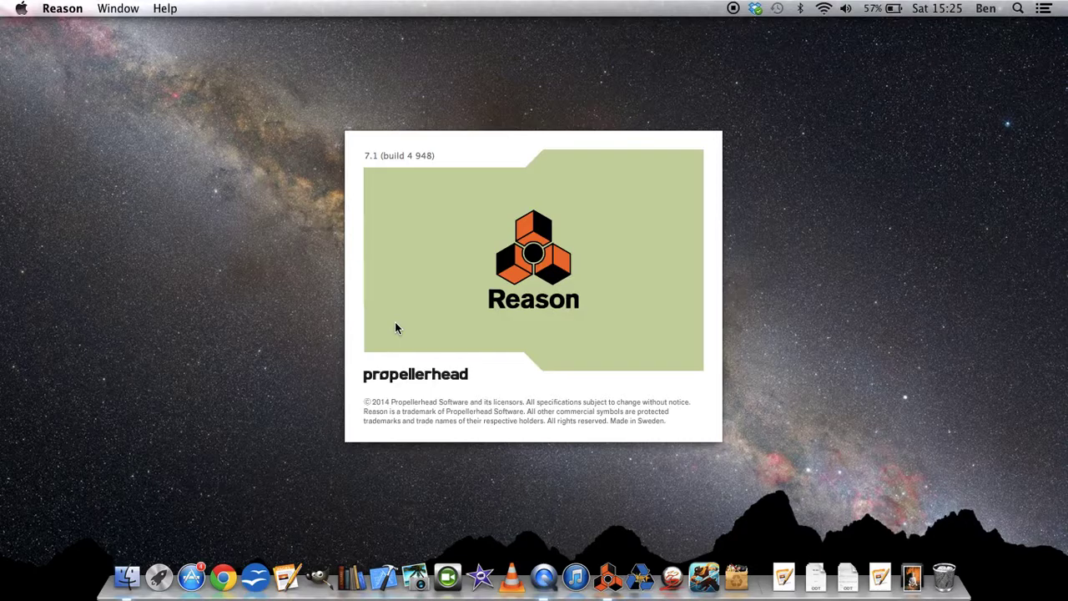
- Delete the DDL-1, Echo, Room RV7000 and Plate RV7000 devices from the rack
scroll(358, 279, "down", 2)
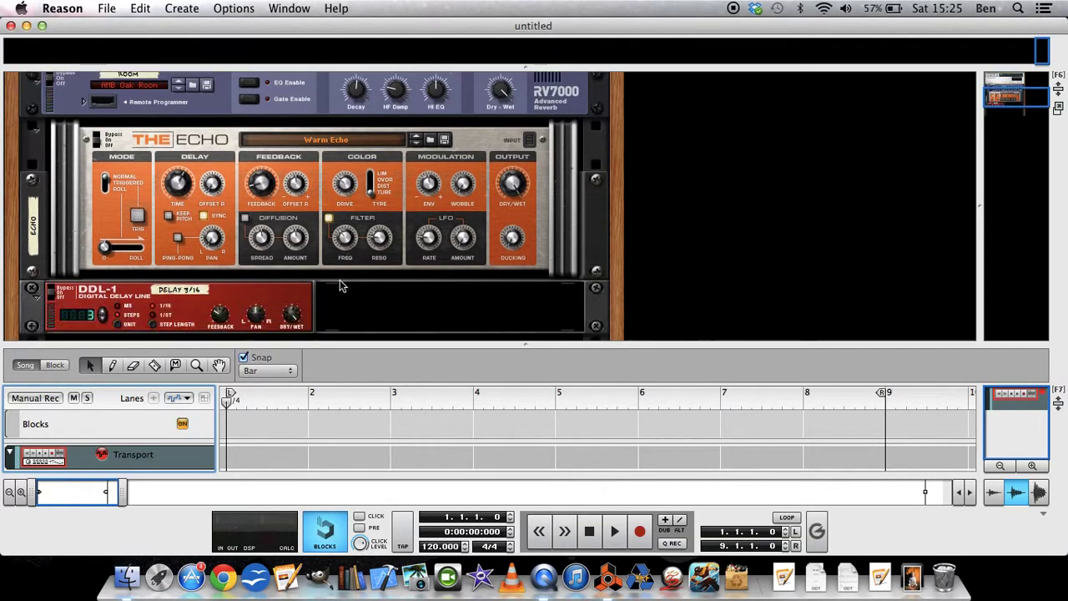
left_click(298, 289)
key("BackSpace")
key("Return")
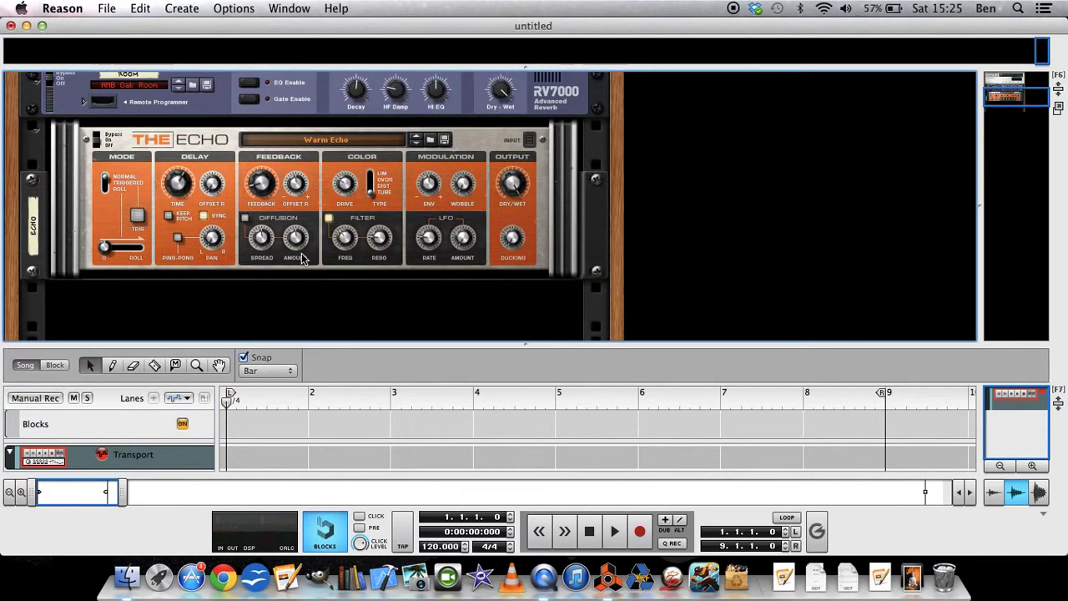
left_click(312, 244)
key("BackSpace")
left_click(313, 173)
key("BackSpace")
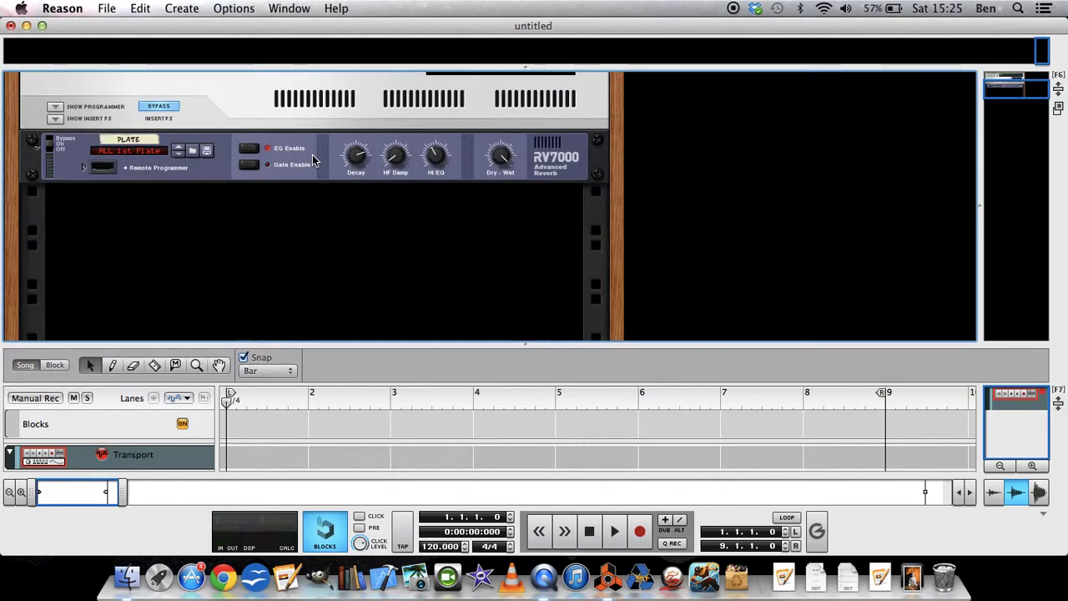
left_click(312, 154)
key("BackSpace")
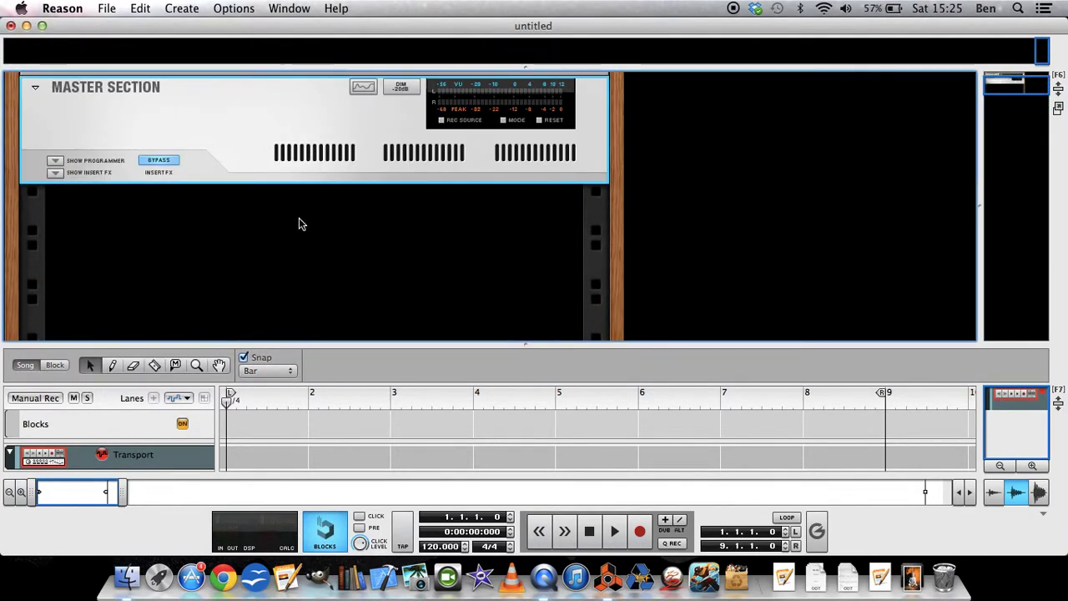
- Add a SubTractor Analog Synthesizer from the rack's Instruments menu
right_click(300, 224)
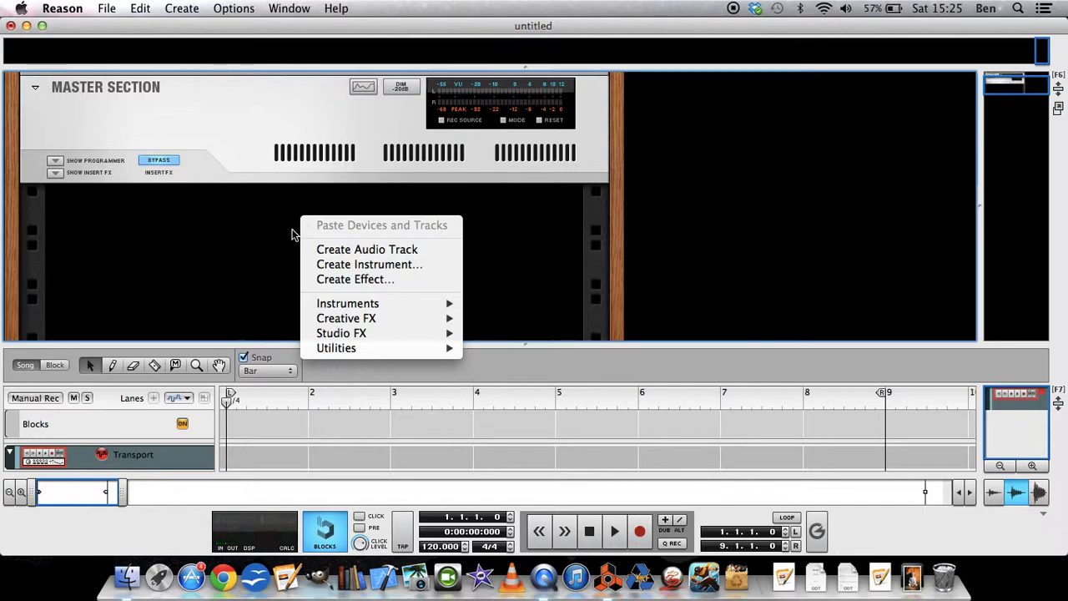
mouse_move(333, 305)
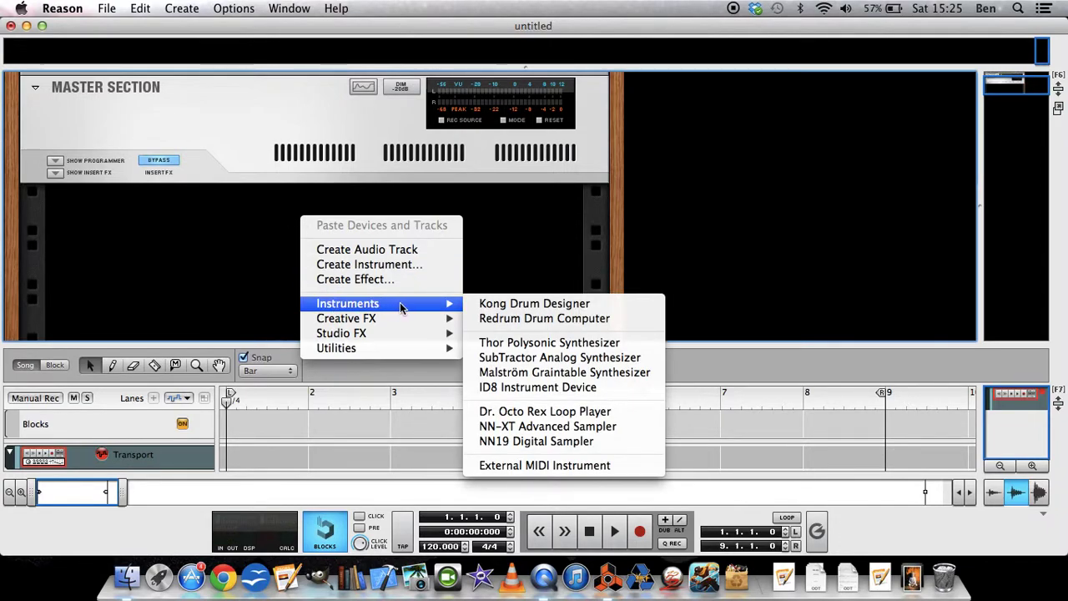
left_click(536, 357)
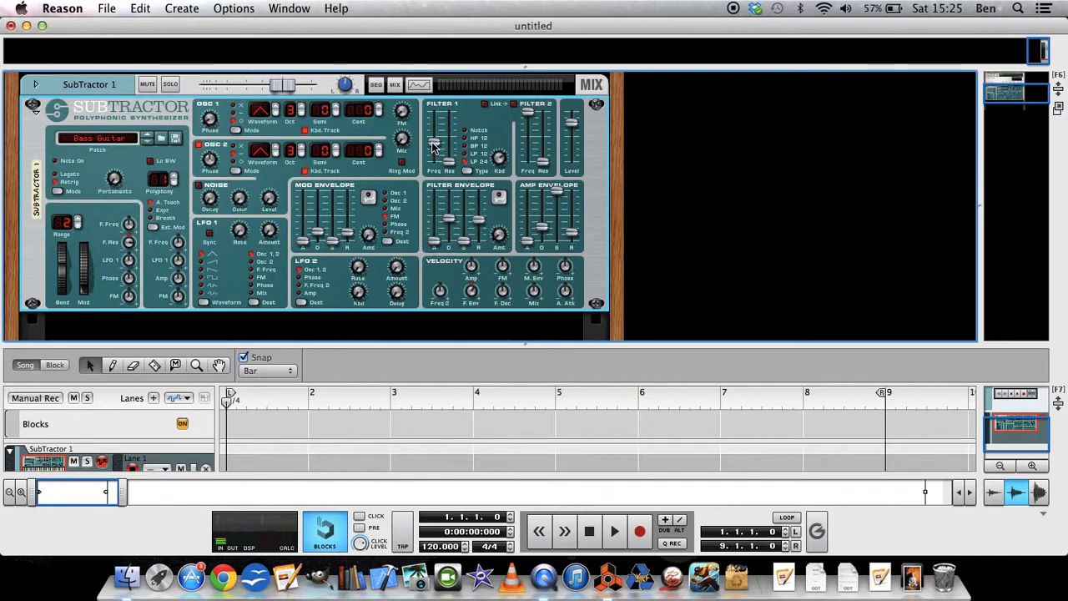
- Raise Filter 1 Freq to 84, set the loop end to bar 5, and enable LOOP, Q REC and CLICK
mouse_move(432, 147)
left_mouse_down()
mouse_move(433, 102)
mouse_move(440, 166)
mouse_move(434, 122)
mouse_move(435, 145)
left_mouse_up()
left_click_drag(383, 347, 382, 260)
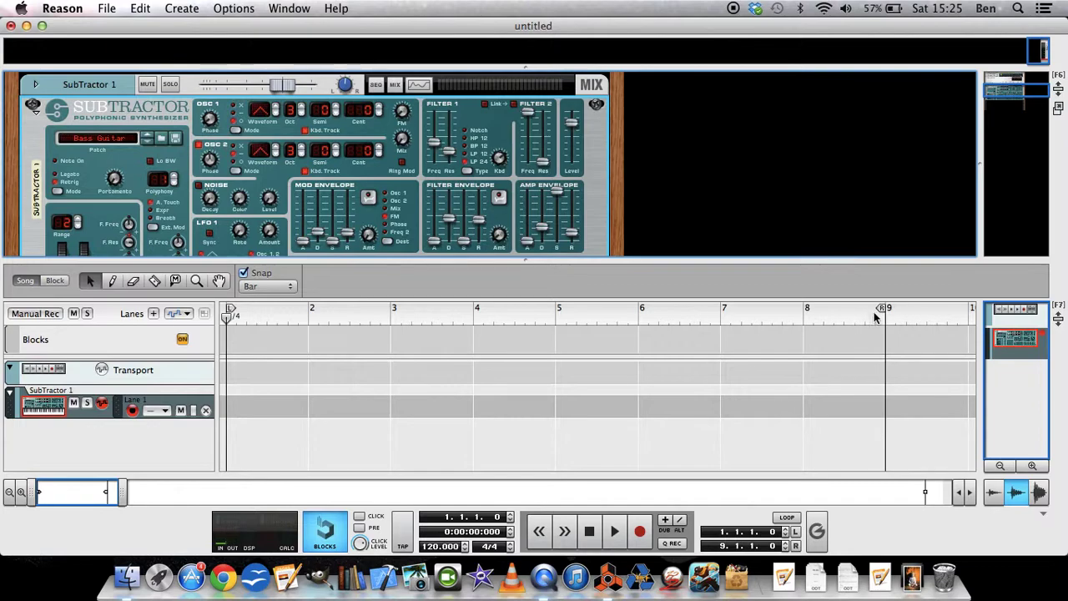
left_click_drag(880, 313, 557, 331)
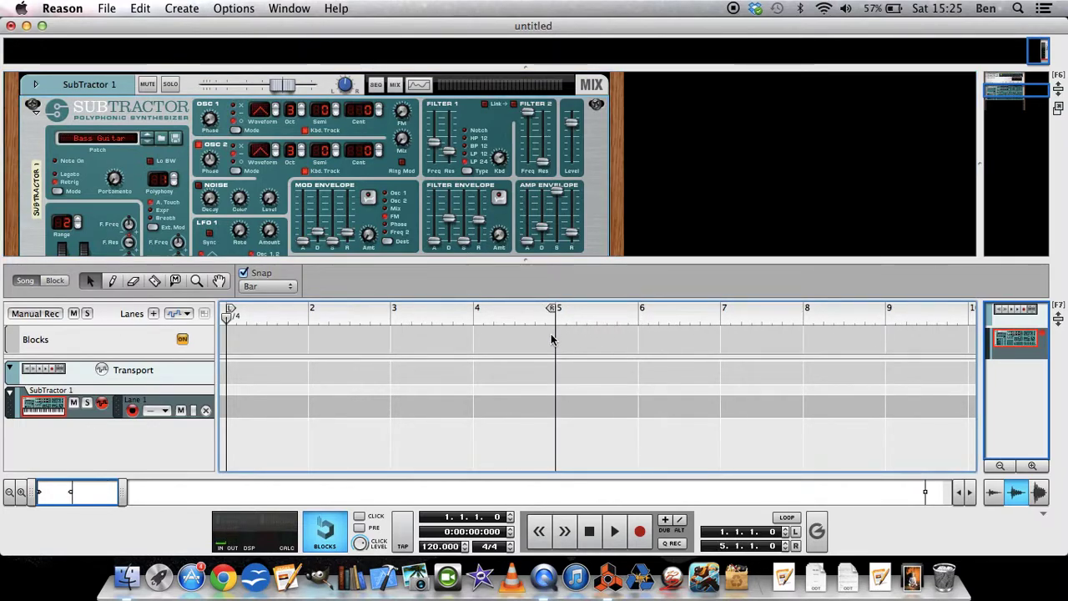
left_click(784, 518)
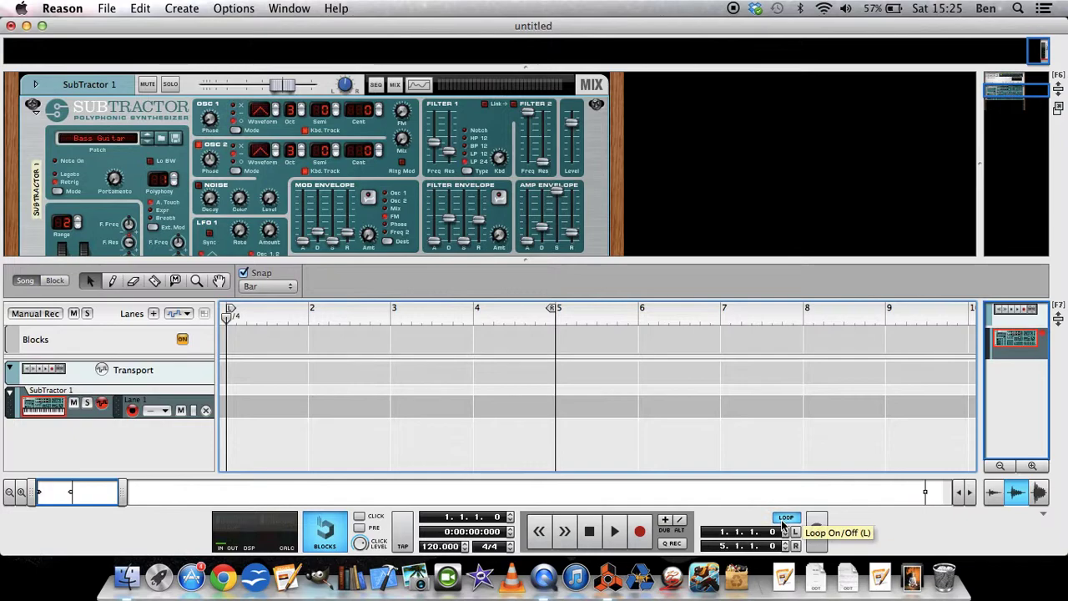
left_click(674, 543)
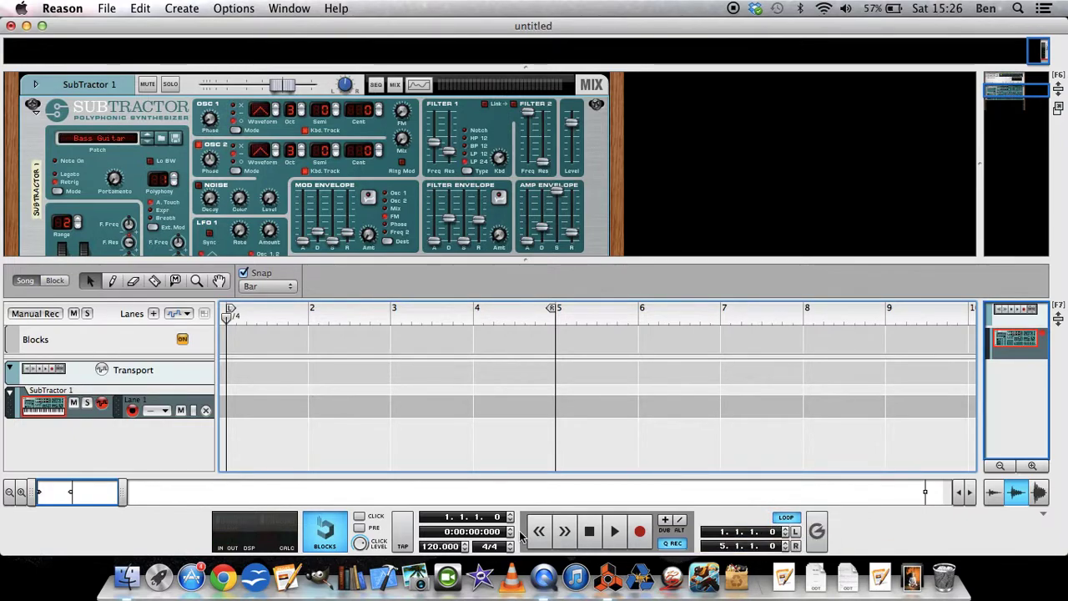
left_click(359, 516)
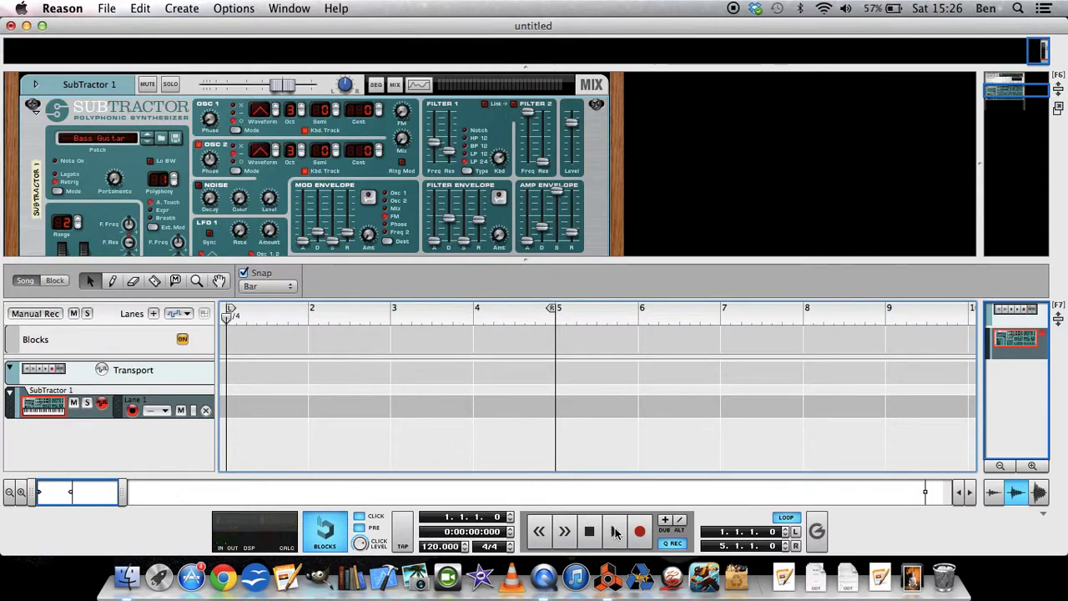
- Record a four-bar SubTractor take over the bar 1–5 loop
left_click(639, 532)
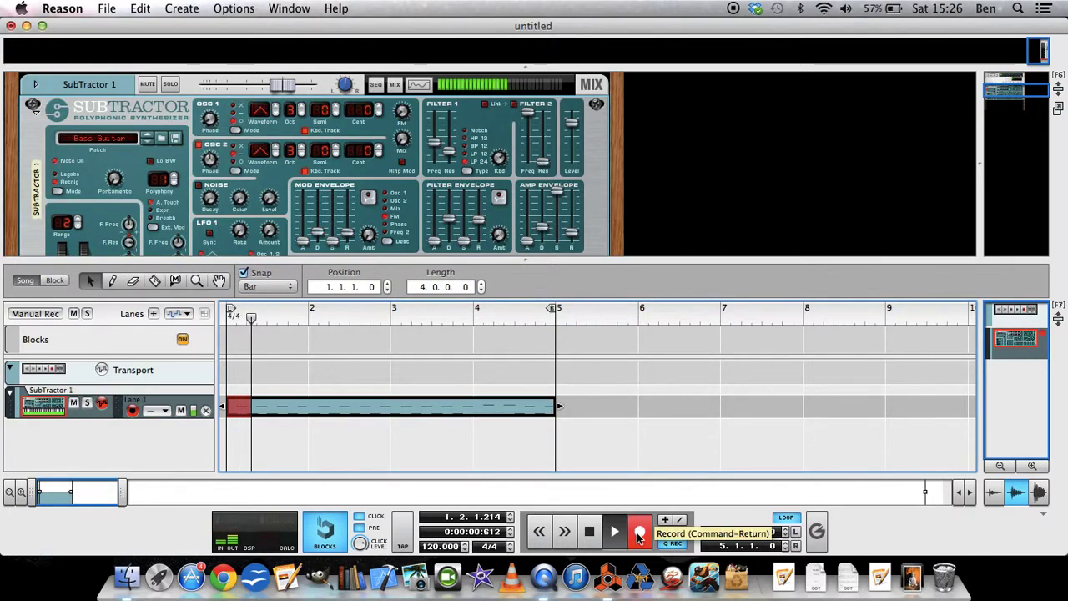
left_click(639, 532)
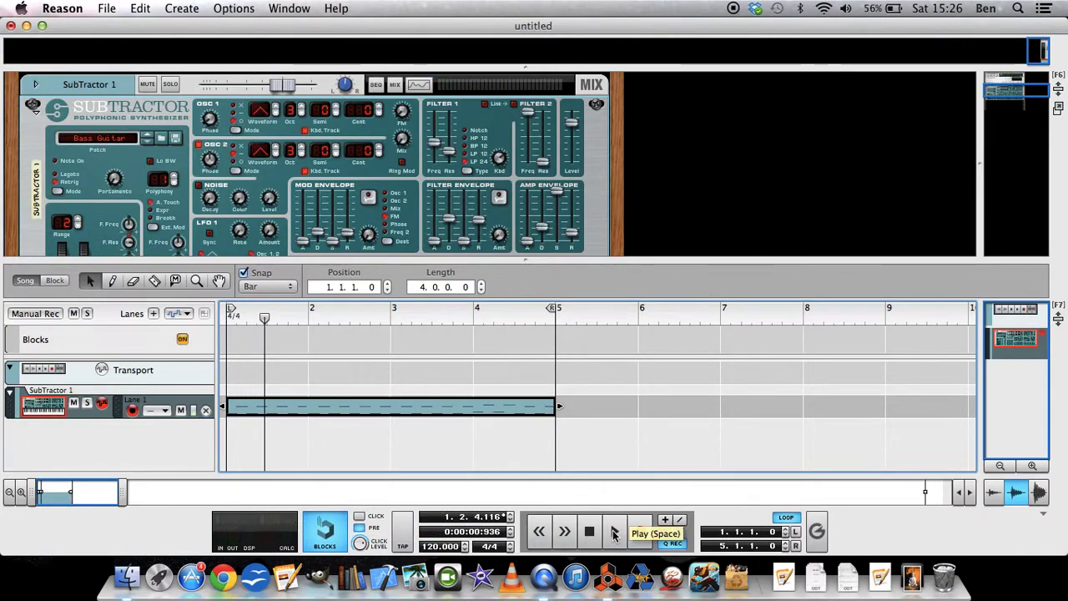
- Play the clip while sweeping Filter 1 Freq to 28, then stop and return to bar 1
left_click(614, 533)
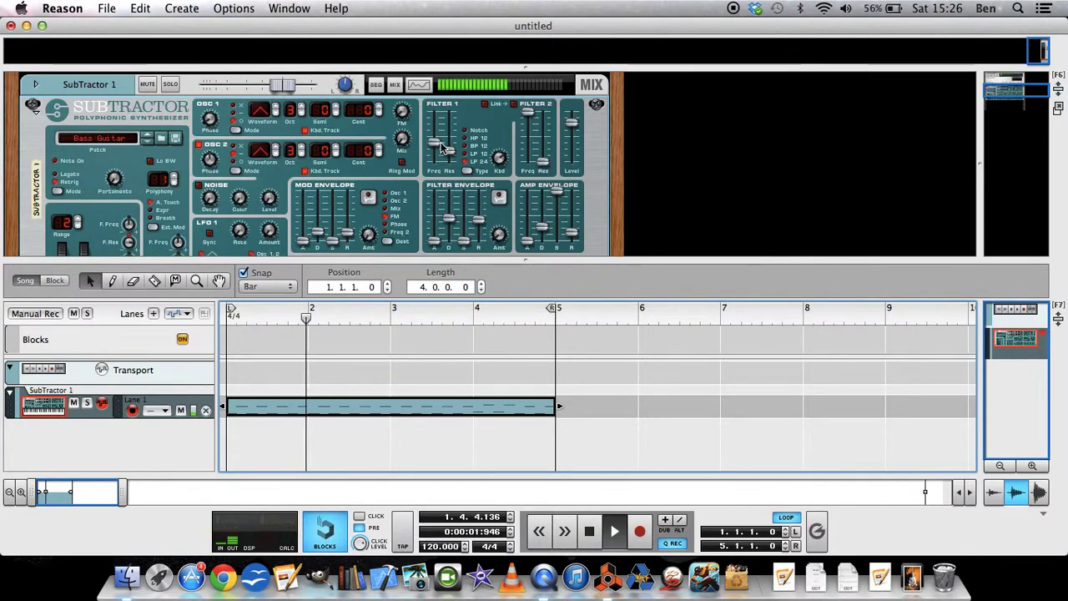
mouse_move(437, 146)
left_mouse_down()
mouse_move(439, 127)
mouse_move(435, 156)
left_mouse_up()
left_click(582, 519)
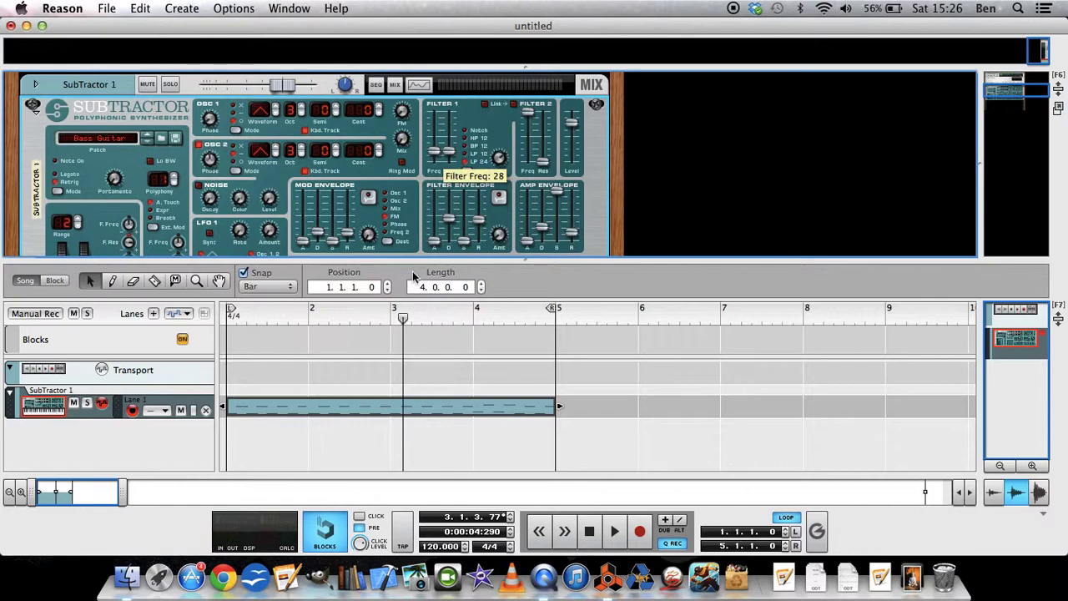
left_click(301, 330)
left_click(230, 342)
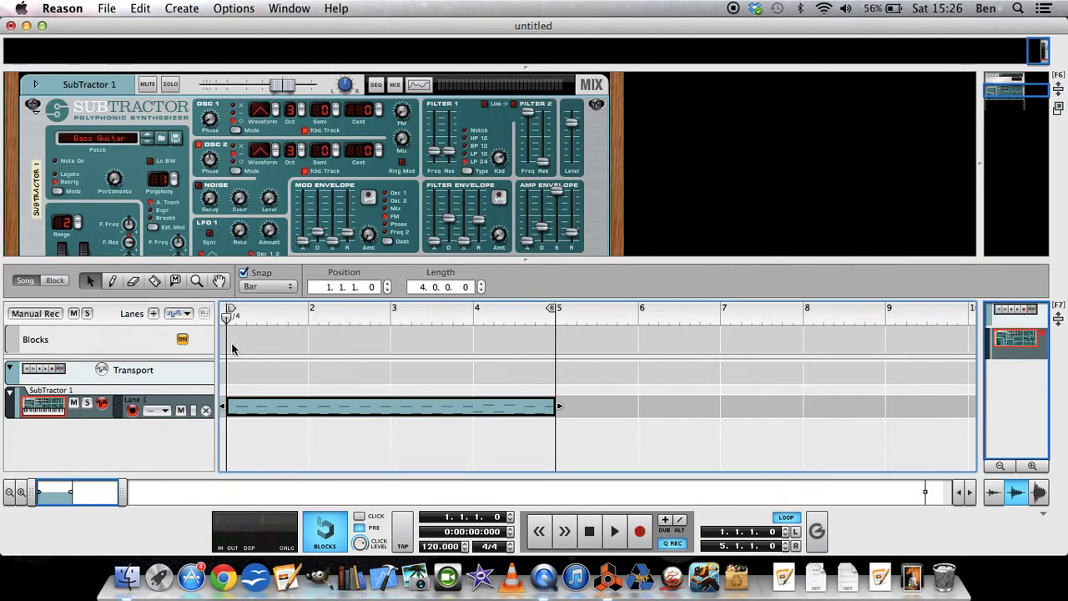
- Create and select a Filter Freq automation lane via Edit Automation on the Filter 1 Freq slider
right_click(434, 153)
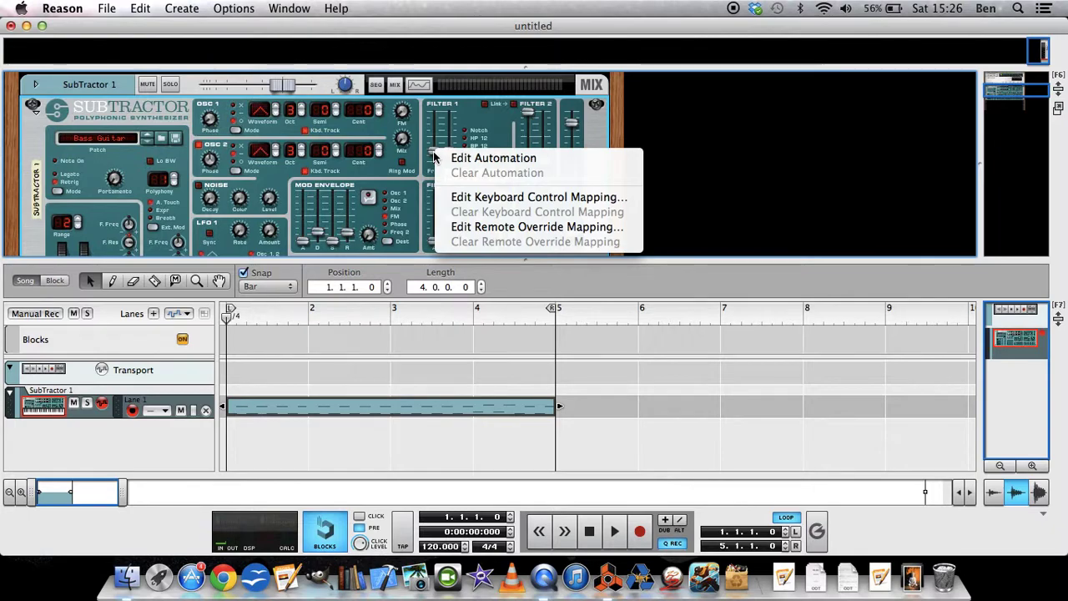
left_click(472, 158)
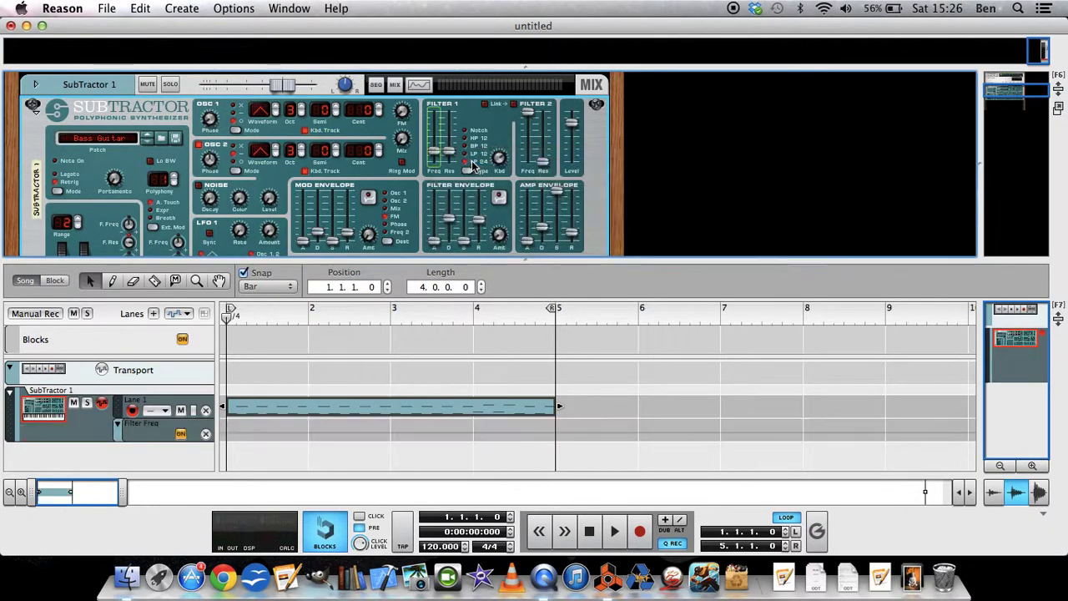
left_click(155, 437)
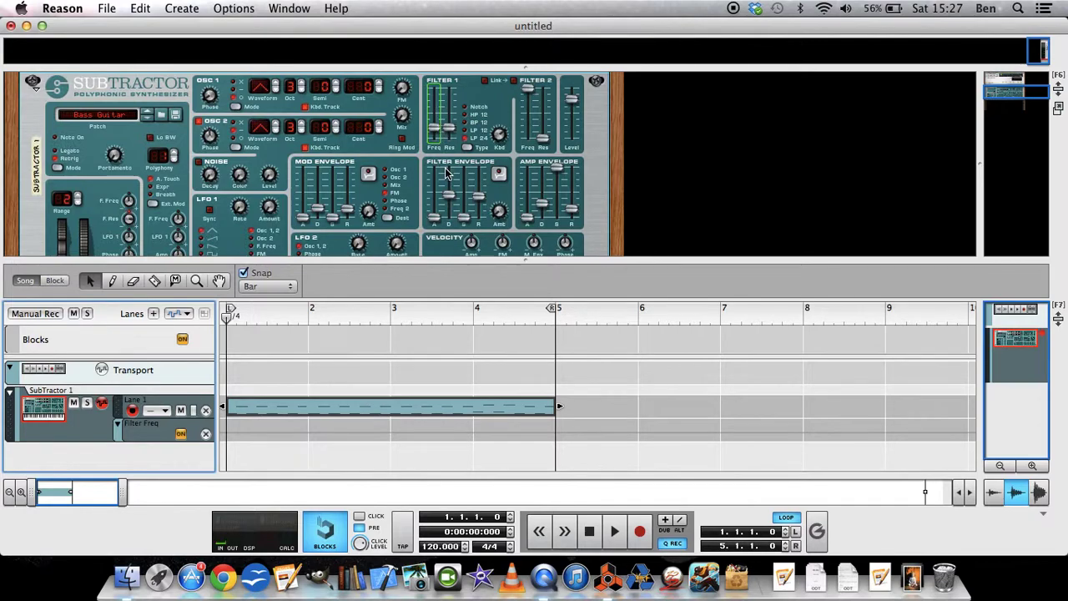
mouse_move(453, 201)
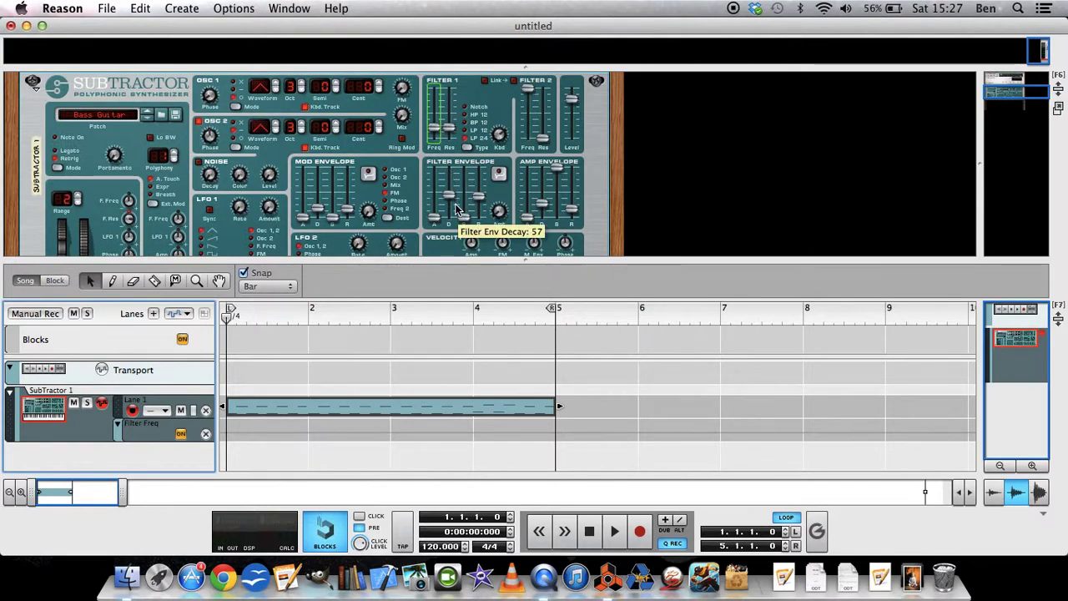
- Record a Filter Freq sweep into the automation lane, then stop back at bar 1
left_click(639, 531)
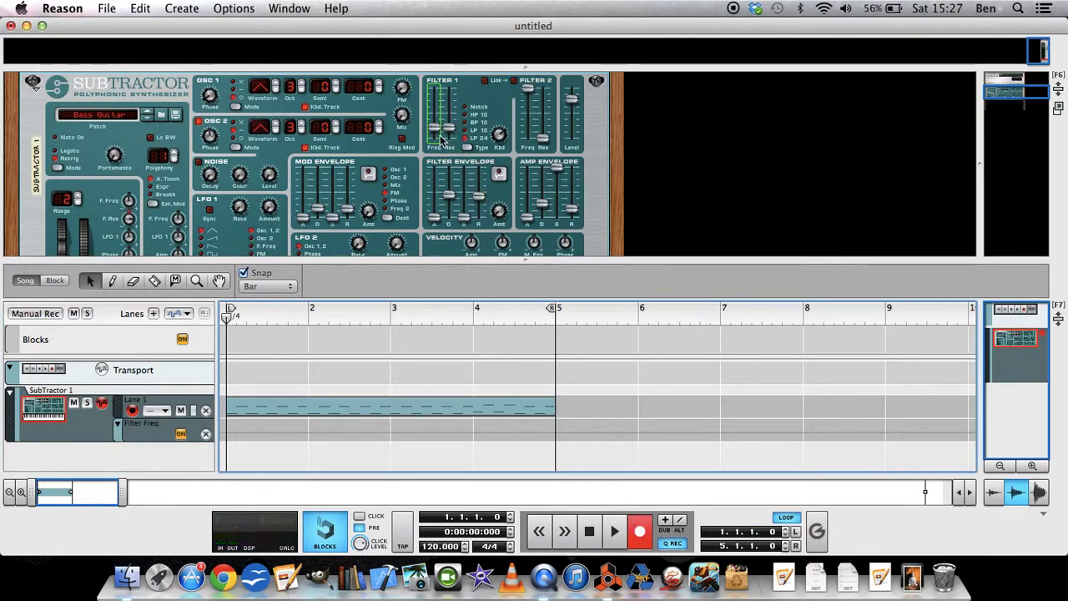
mouse_move(435, 132)
left_mouse_down()
mouse_move(433, 97)
mouse_move(435, 136)
left_mouse_up()
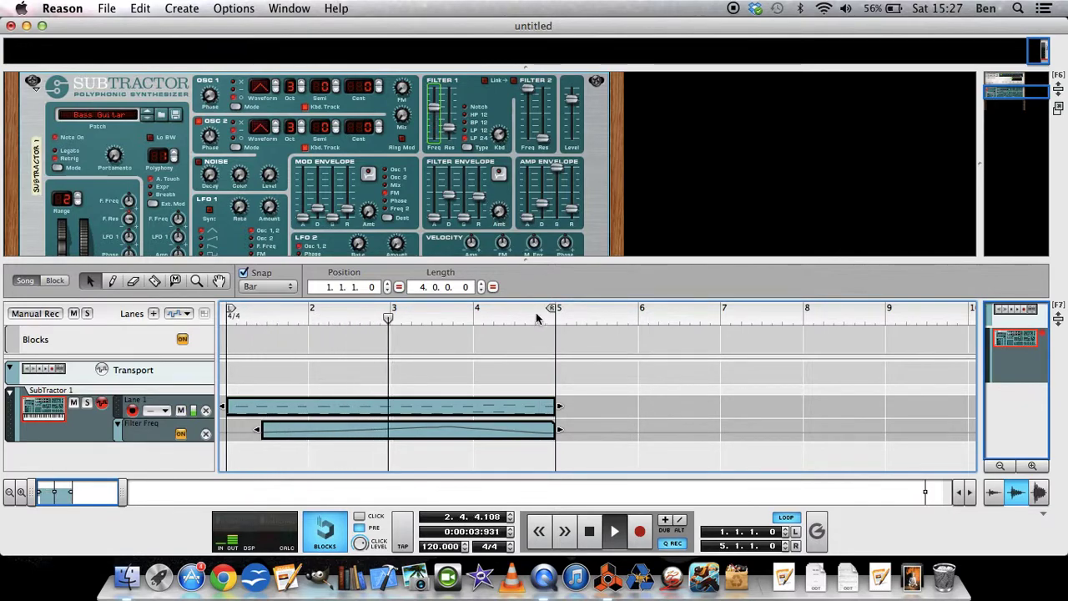
double_click(590, 532)
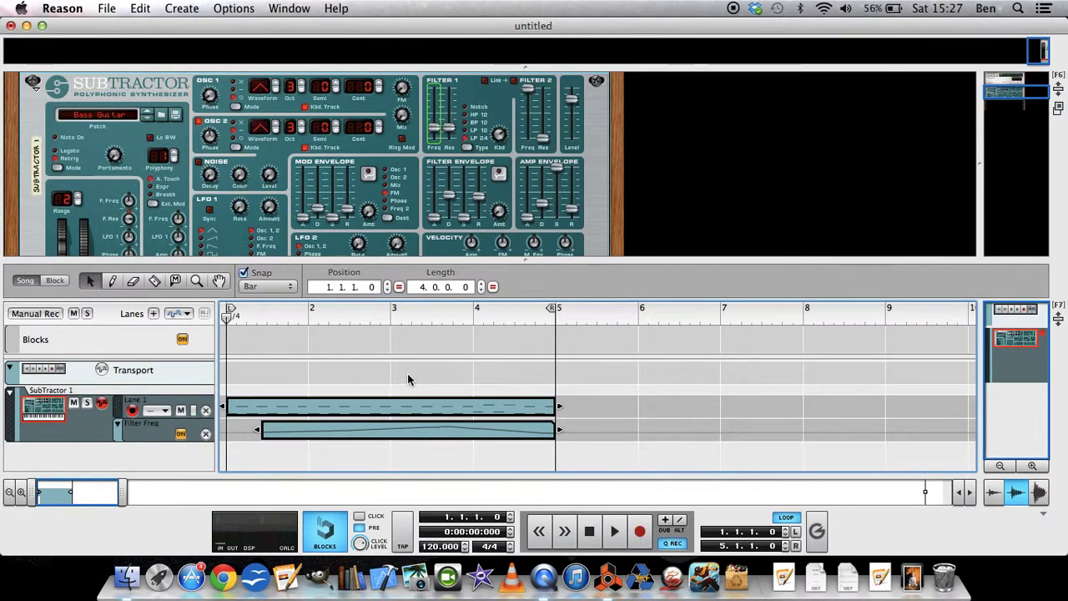
- Sweep Filter 1 Res during playback, leaving it at 32, then stop at bar 1
left_click(613, 529)
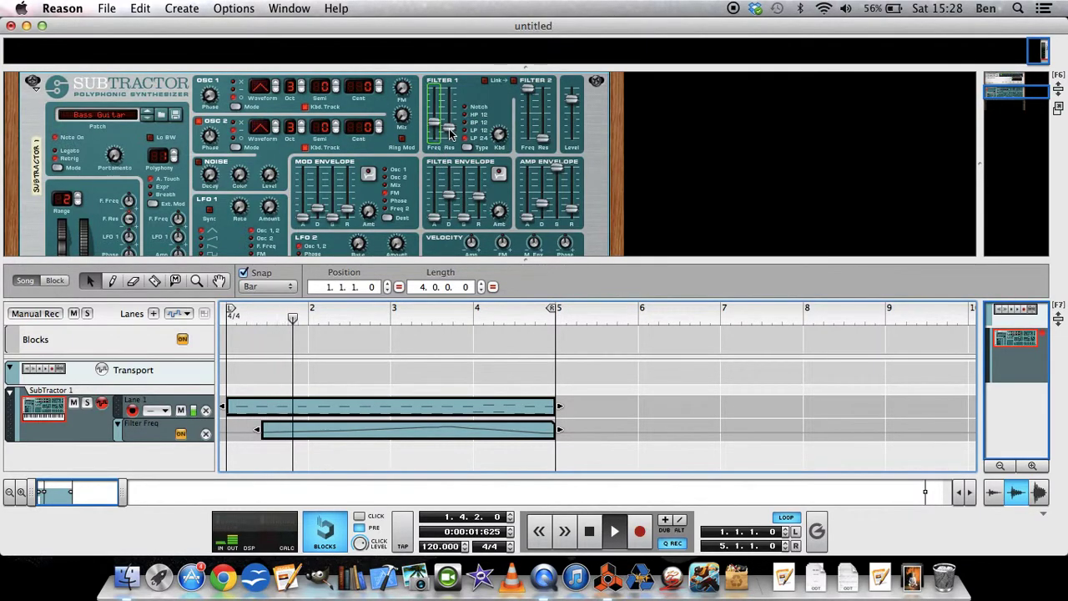
mouse_move(447, 127)
left_mouse_down()
mouse_move(447, 105)
mouse_move(446, 133)
mouse_move(441, 104)
mouse_move(435, 119)
left_mouse_up()
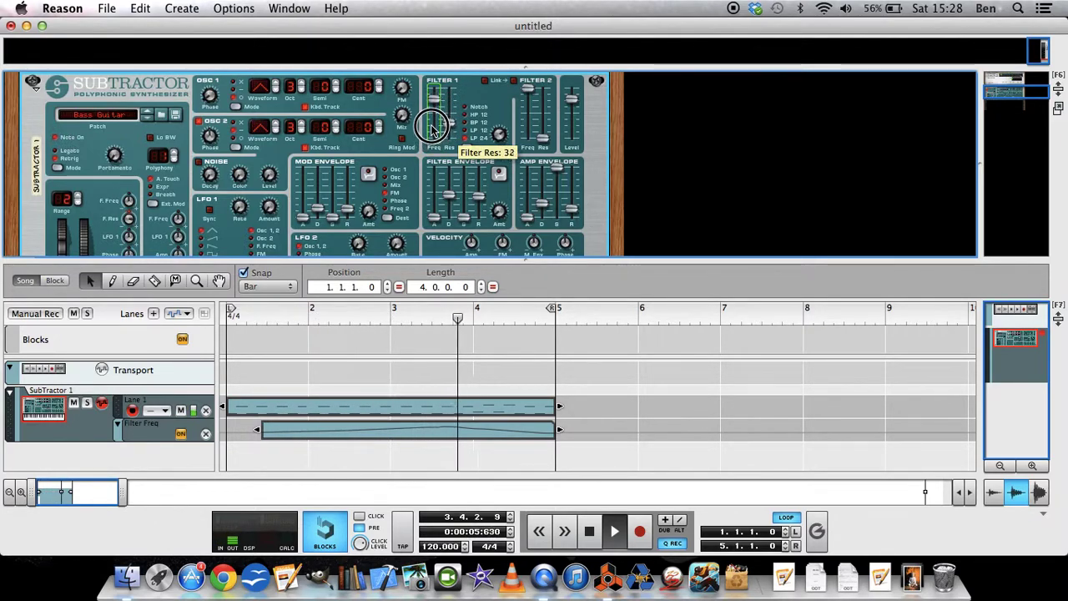
left_click_drag(432, 125, 427, 117)
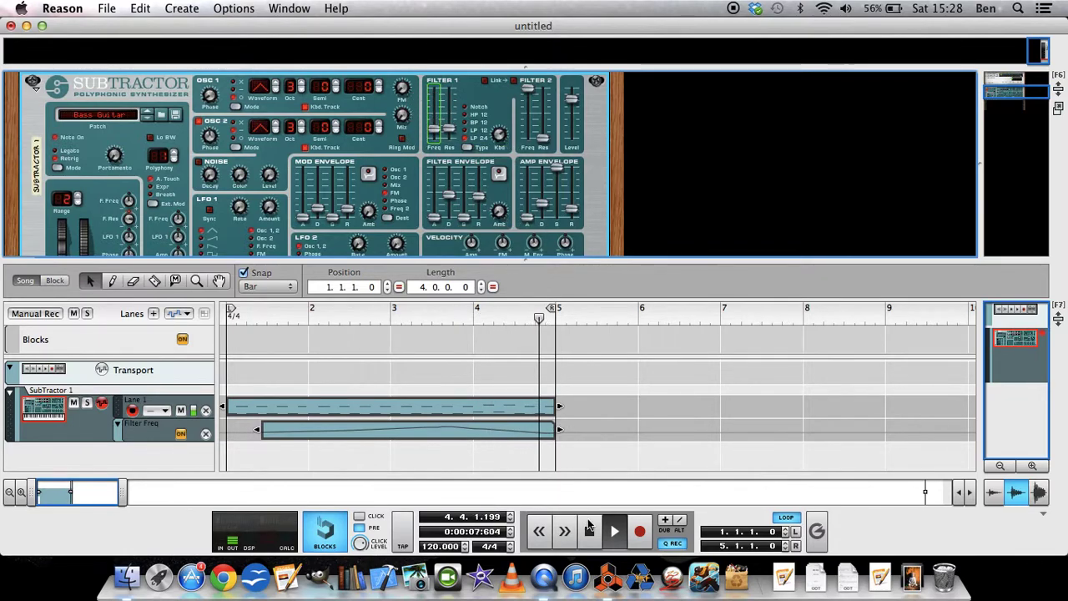
left_click(588, 525)
left_click(588, 526)
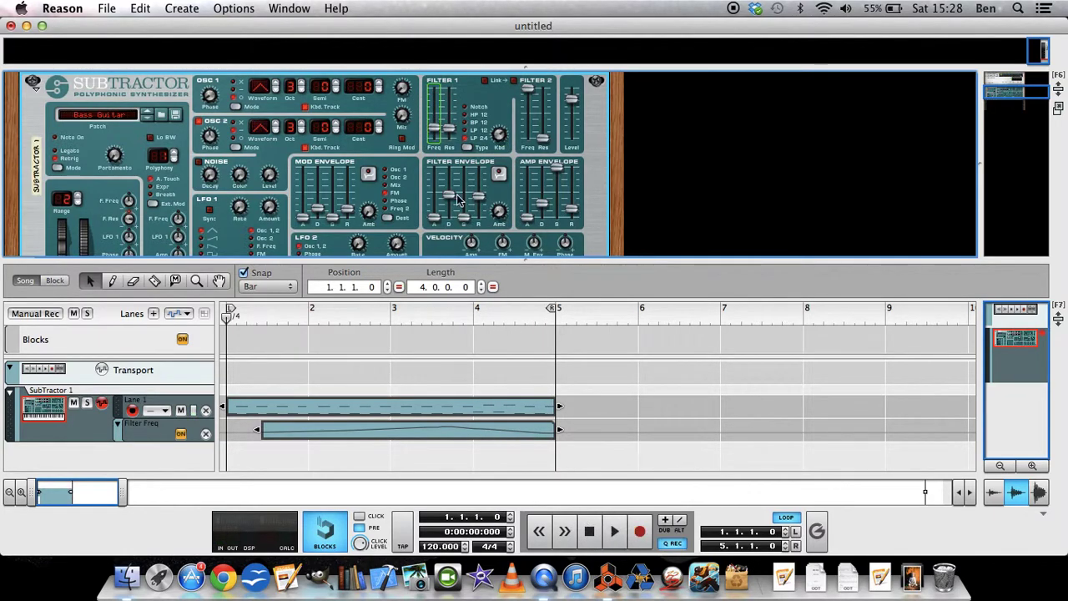
- Create a Filter Res automation lane and record resonance moves across bars 1 to 5
right_click(448, 127)
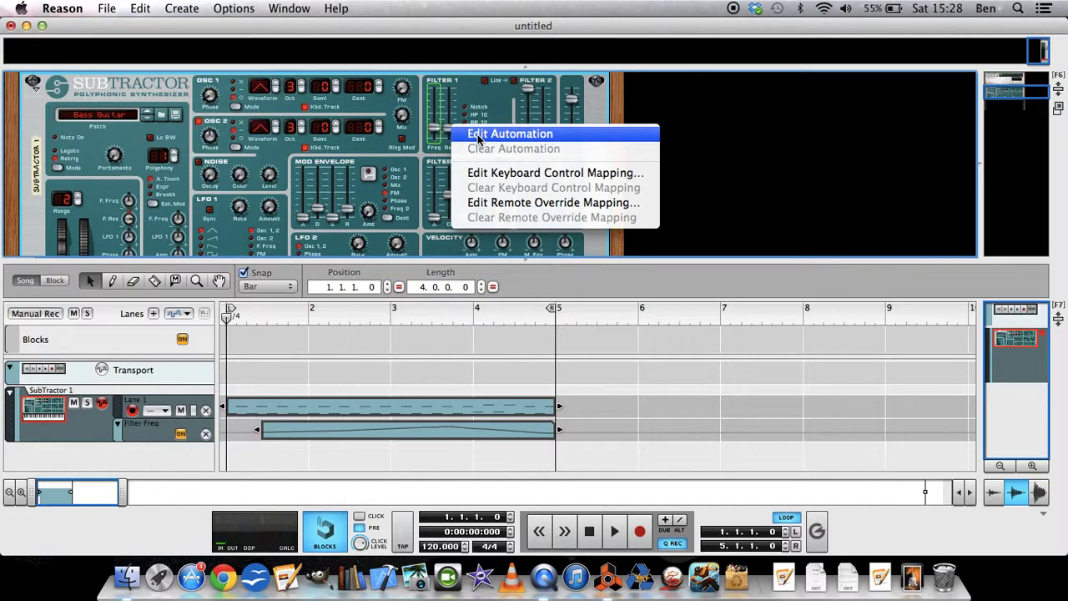
left_click(501, 134)
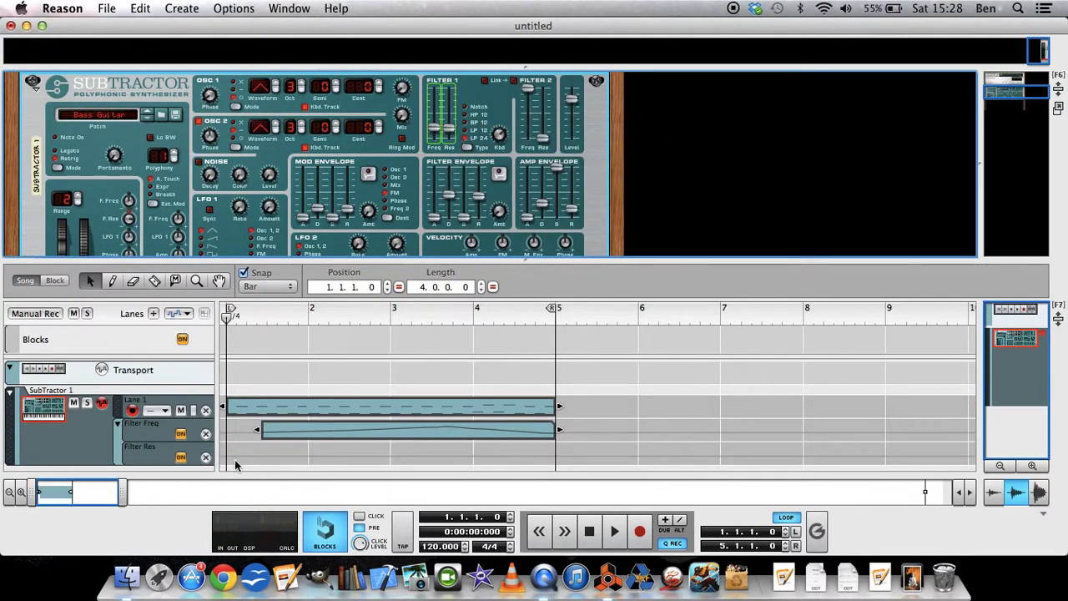
left_click(640, 538)
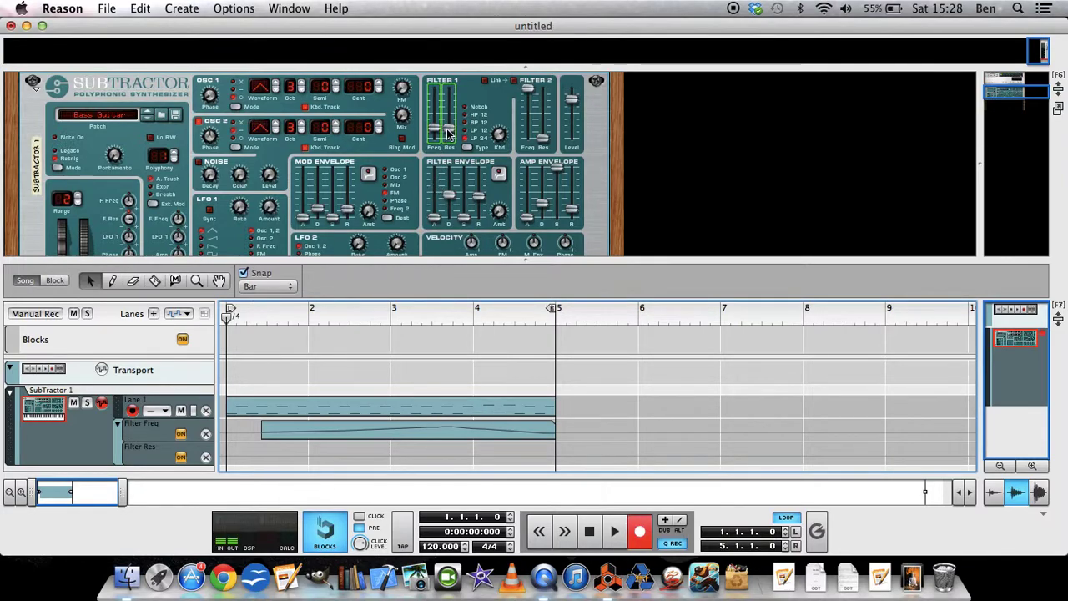
key("space")
mouse_move(449, 132)
left_mouse_down()
mouse_move(446, 111)
mouse_move(447, 127)
left_mouse_up()
key("super+Return")
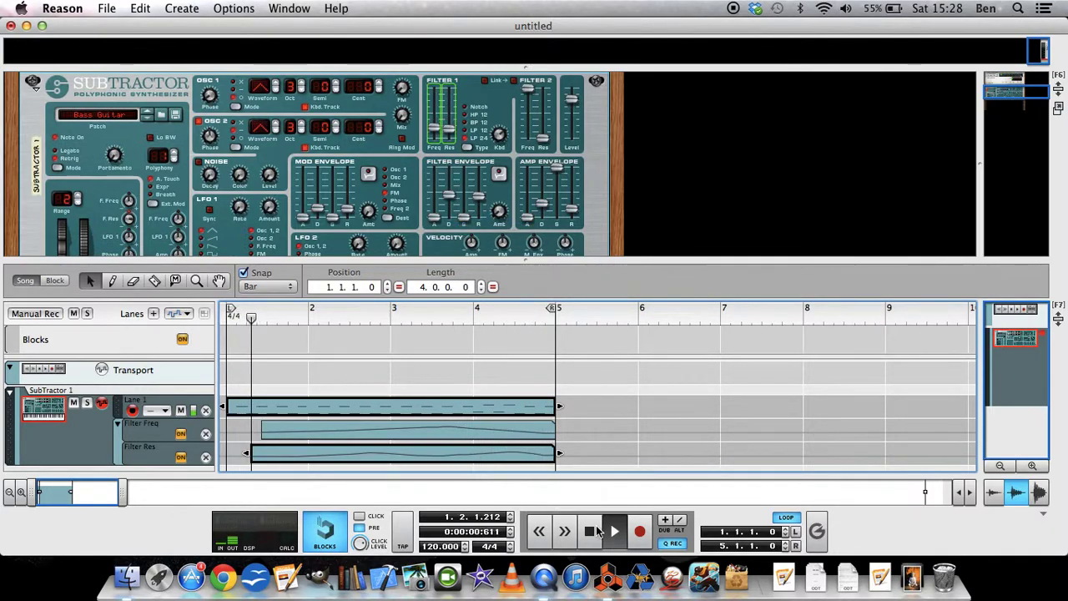
- Stop playback and select only the Filter Res automation clip
left_click(594, 532)
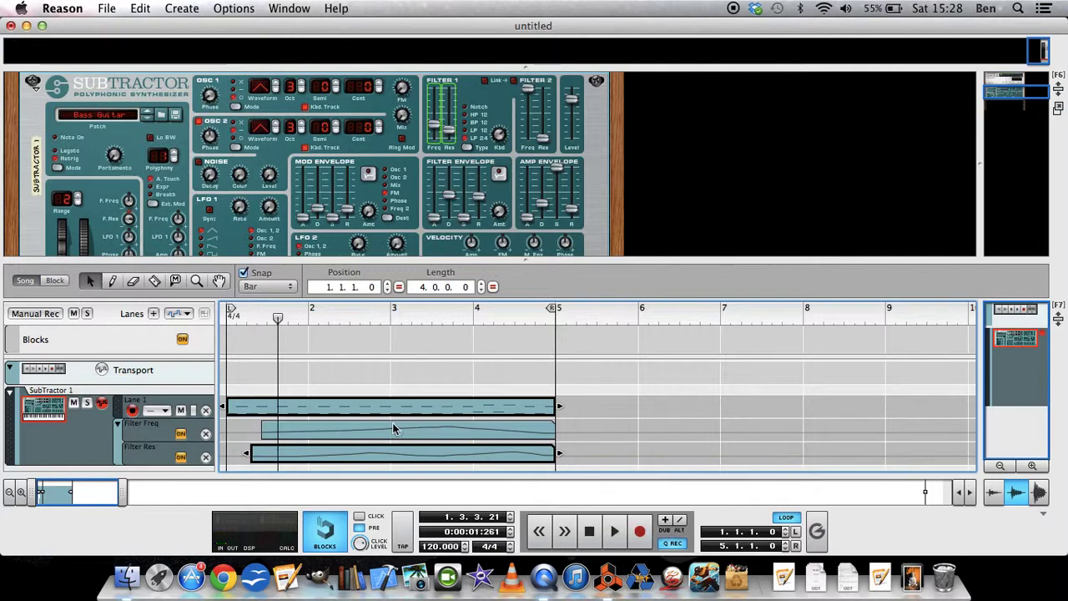
left_click(334, 457)
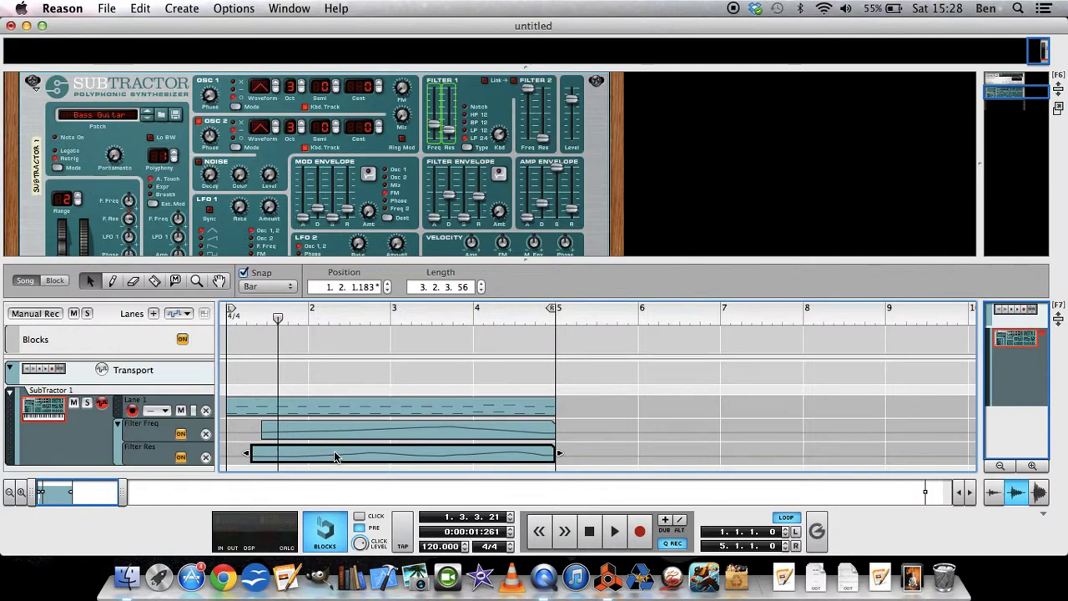
- Open the Filter Res clip for point editing, zoom in horizontally, and raise an early curve point
double_click(333, 455)
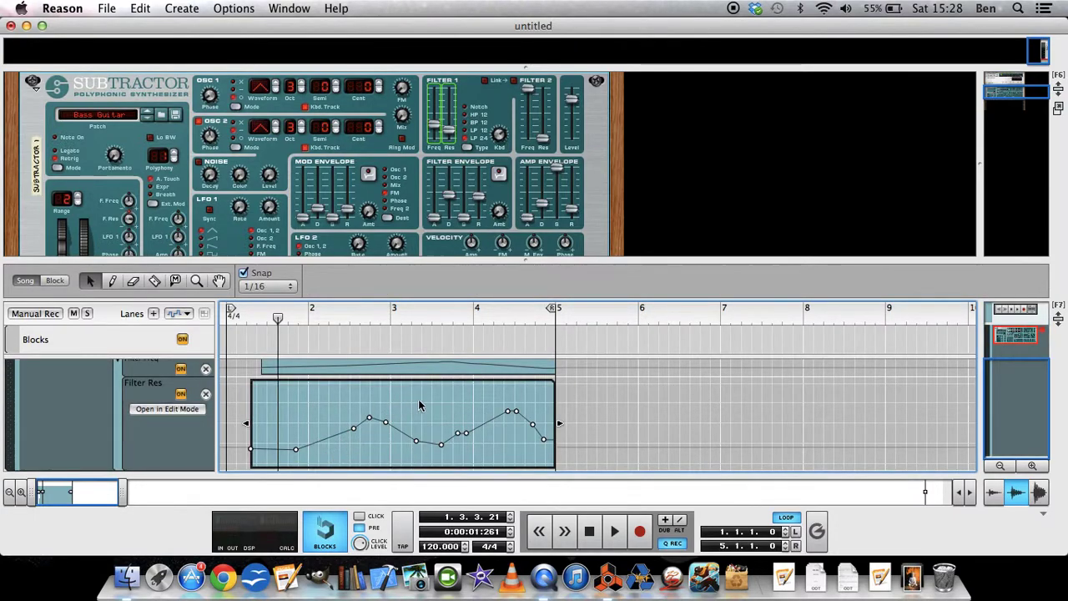
left_click(20, 493)
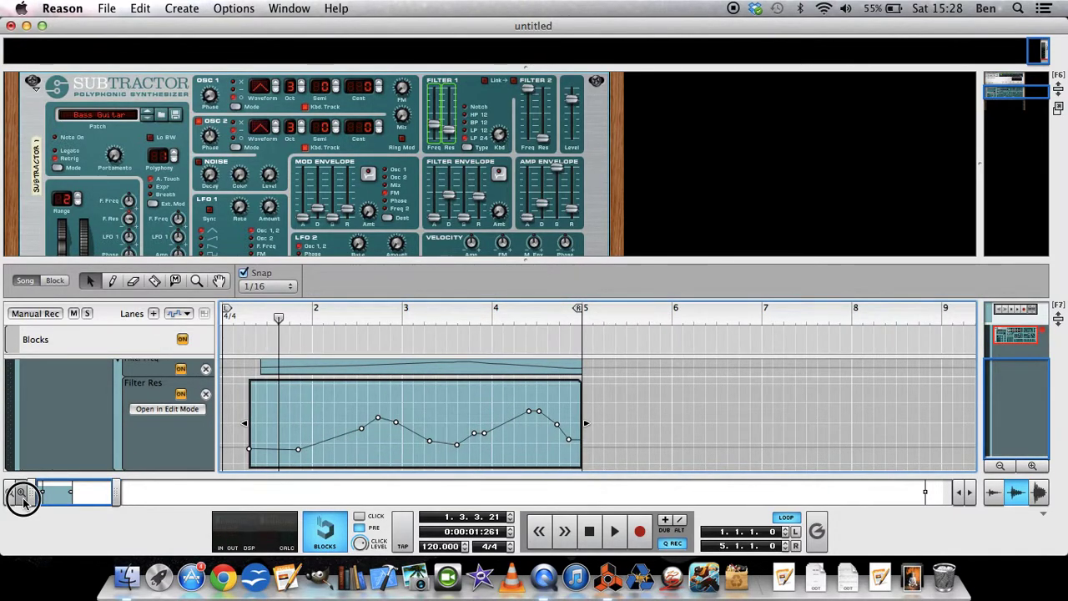
left_click_drag(67, 490, 63, 490)
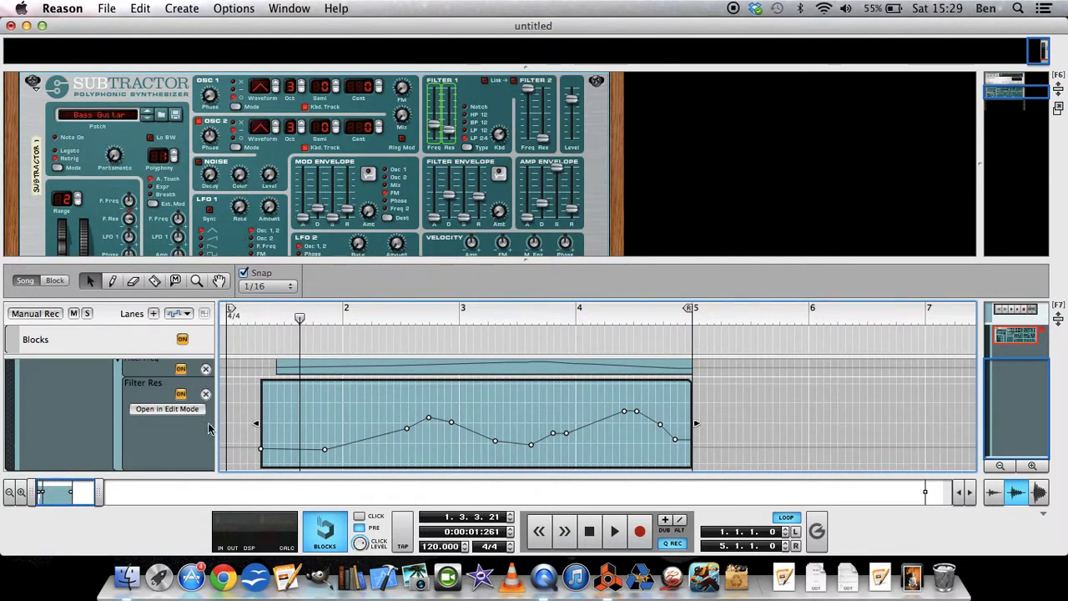
left_click_drag(322, 450, 317, 442)
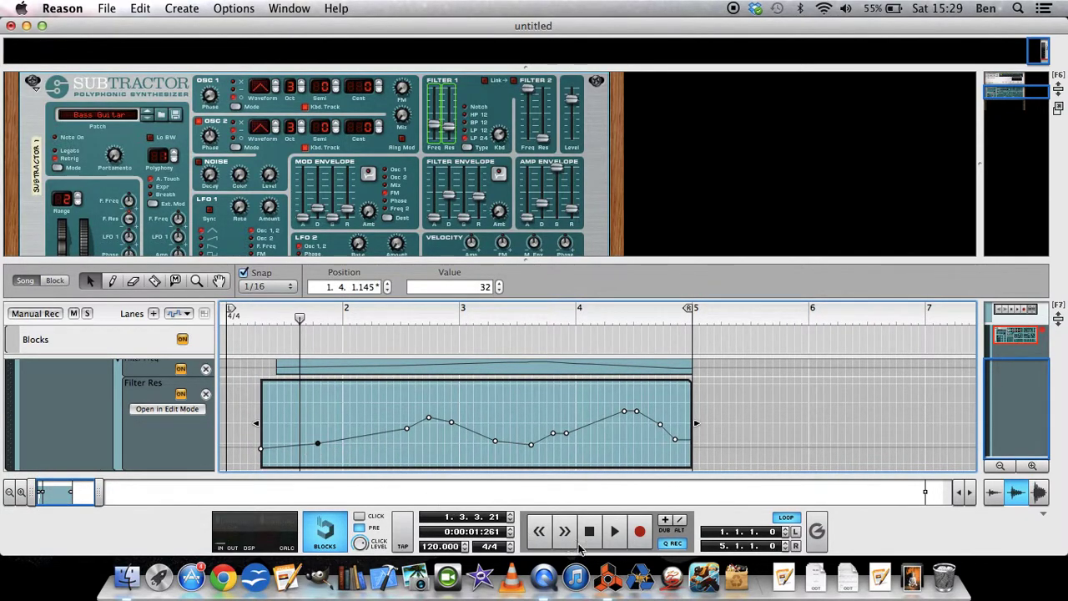
- Start playback and reposition the mid-curve and later Filter Res automation points
left_click(611, 534)
left_click_drag(408, 428, 503, 436)
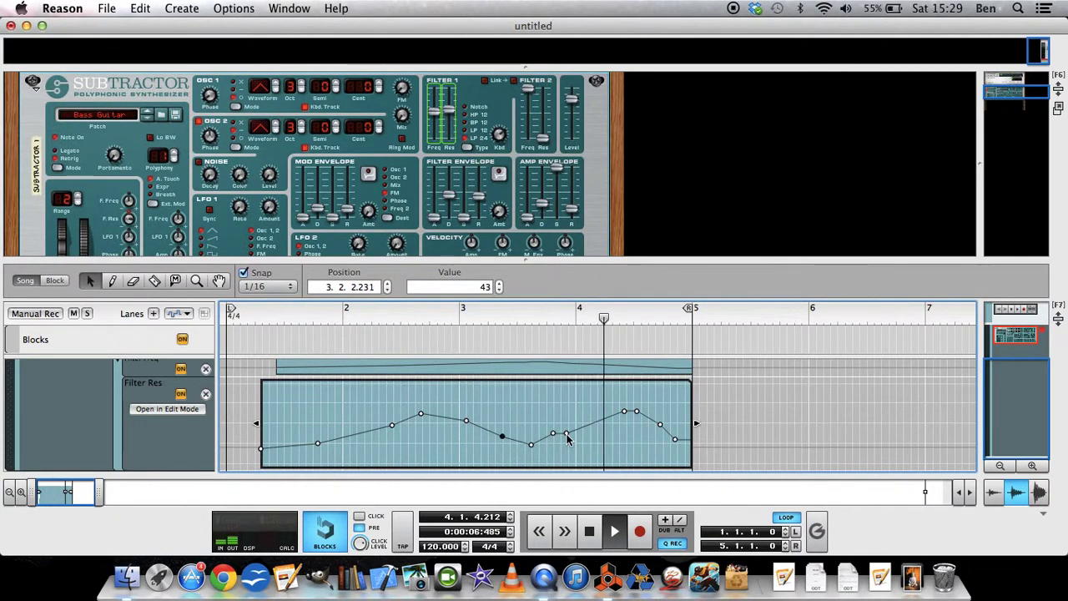
mouse_move(567, 434)
left_mouse_down()
mouse_move(595, 449)
mouse_move(560, 440)
mouse_move(561, 416)
left_mouse_up()
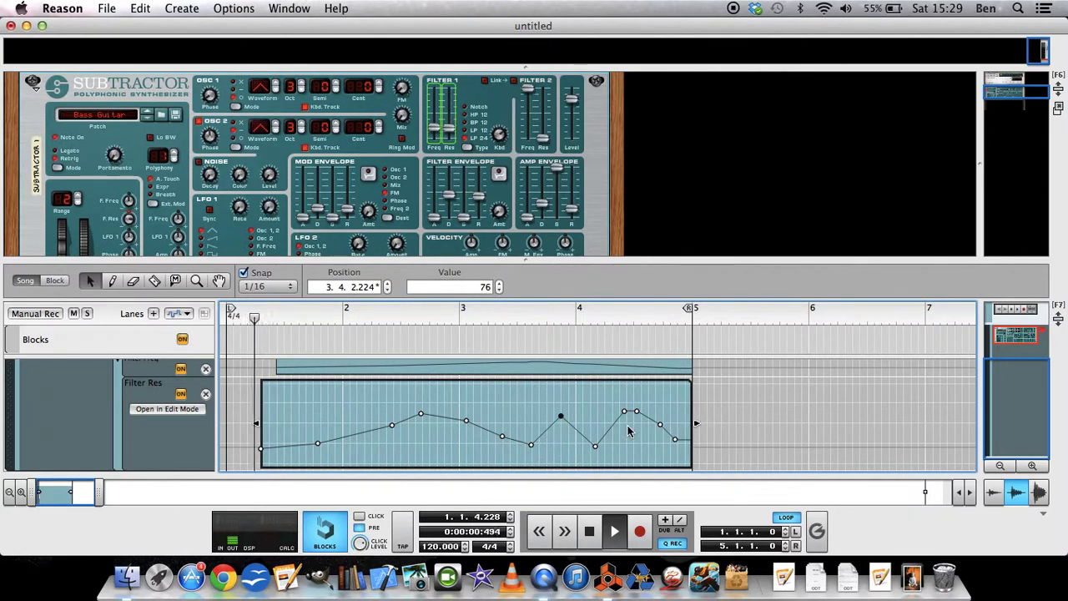
- Delete three redundant automation points from the Filter Res curve
left_click(636, 412)
key("Delete")
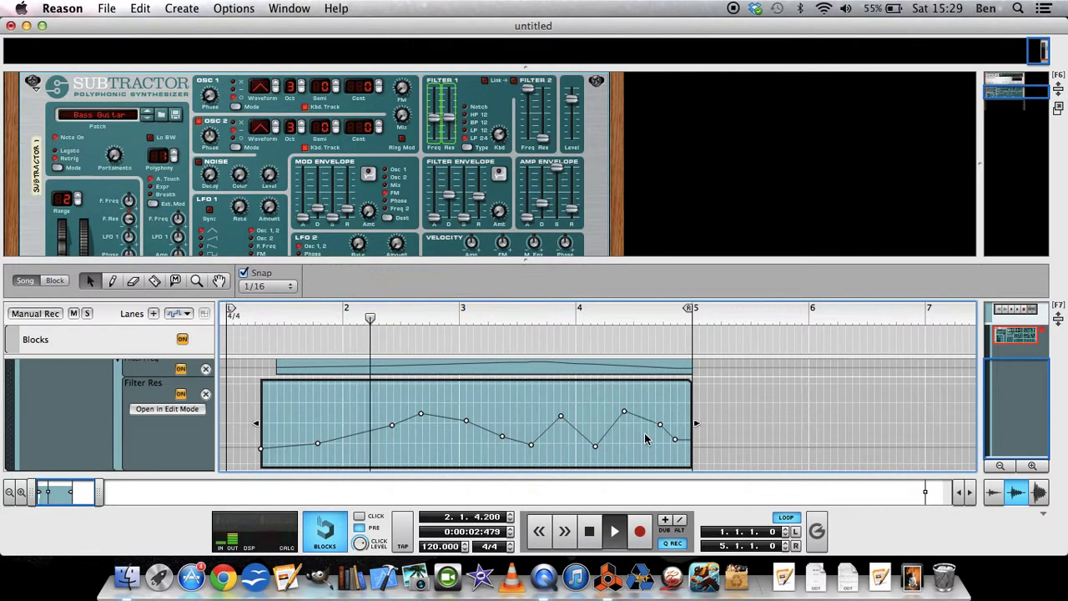
left_click(659, 426)
key("Delete")
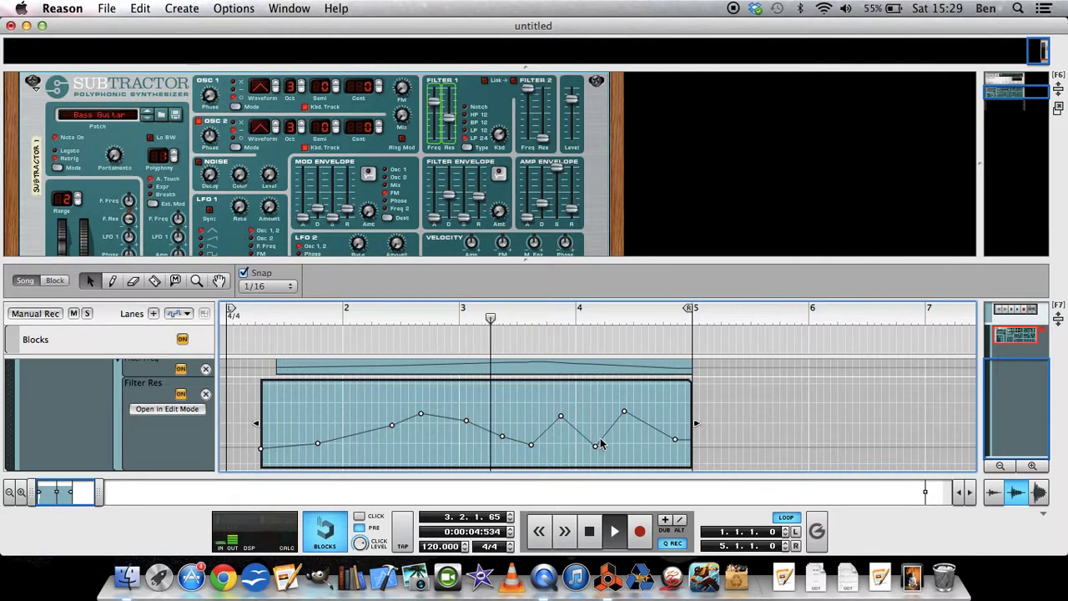
left_click(595, 446)
key("Delete")
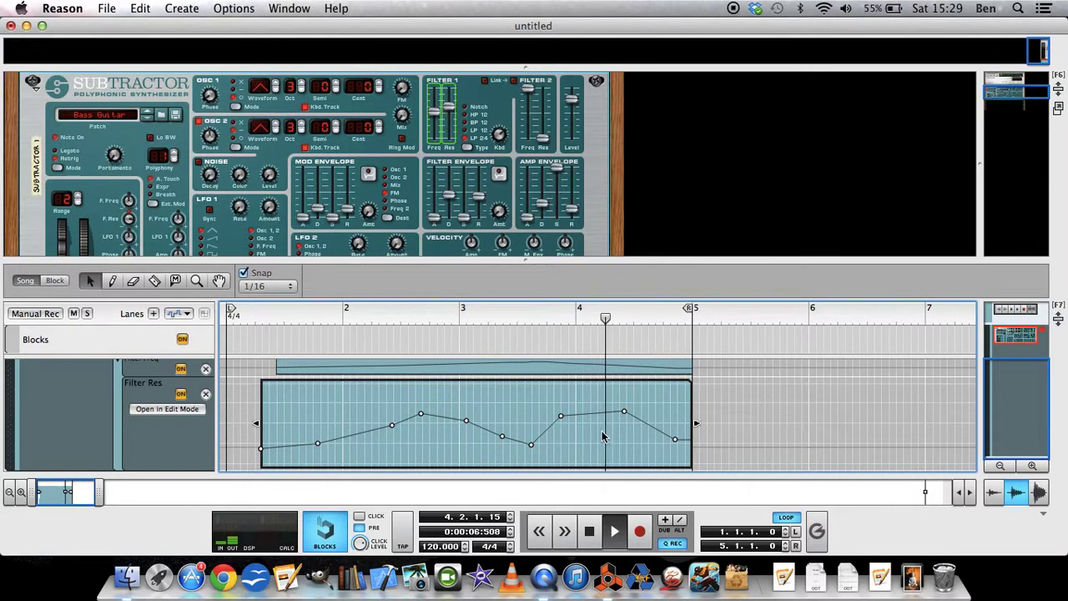
- Lower the point near bar 4 to value 47, delete the bar 3 point, and stop playback
left_click_drag(563, 411, 582, 433)
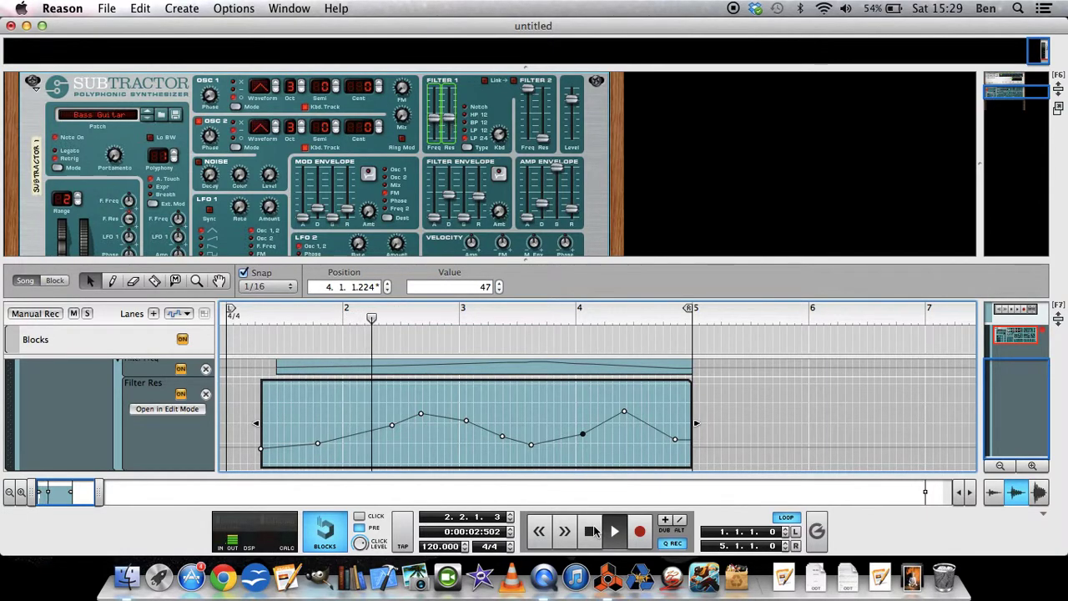
left_click(397, 427)
left_click(394, 426)
key("Delete")
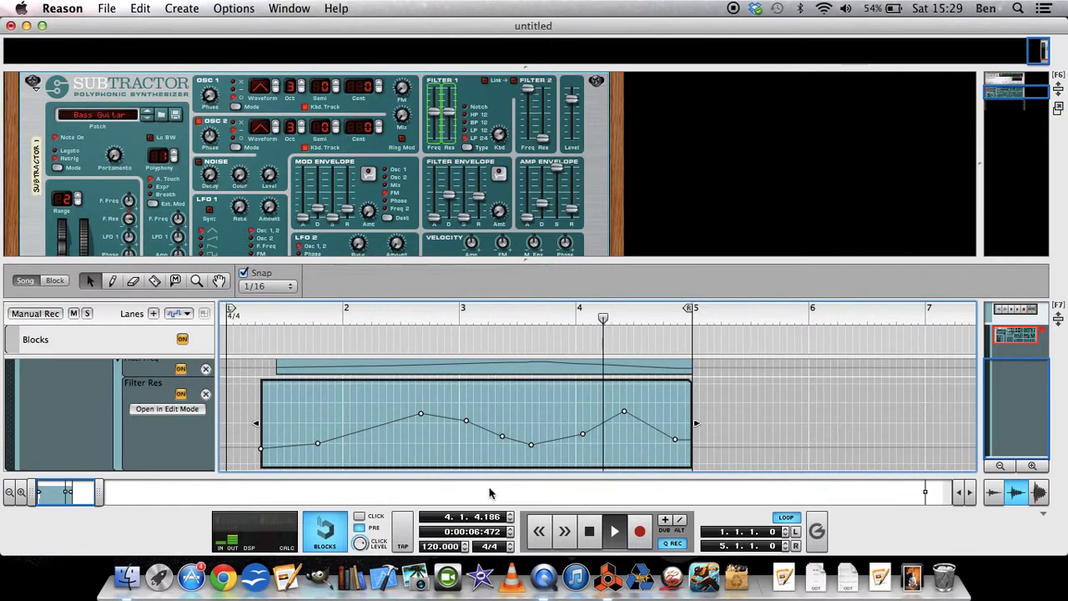
left_click(589, 532)
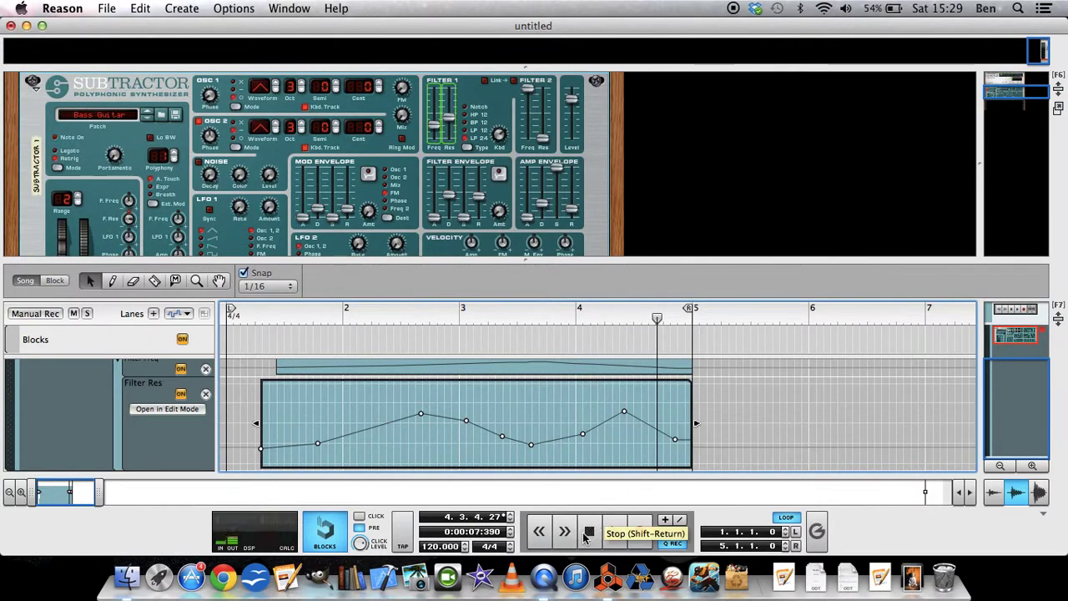
- Close the Filter Res clip's edit mode to show both automation lanes in the track list
double_click(328, 378)
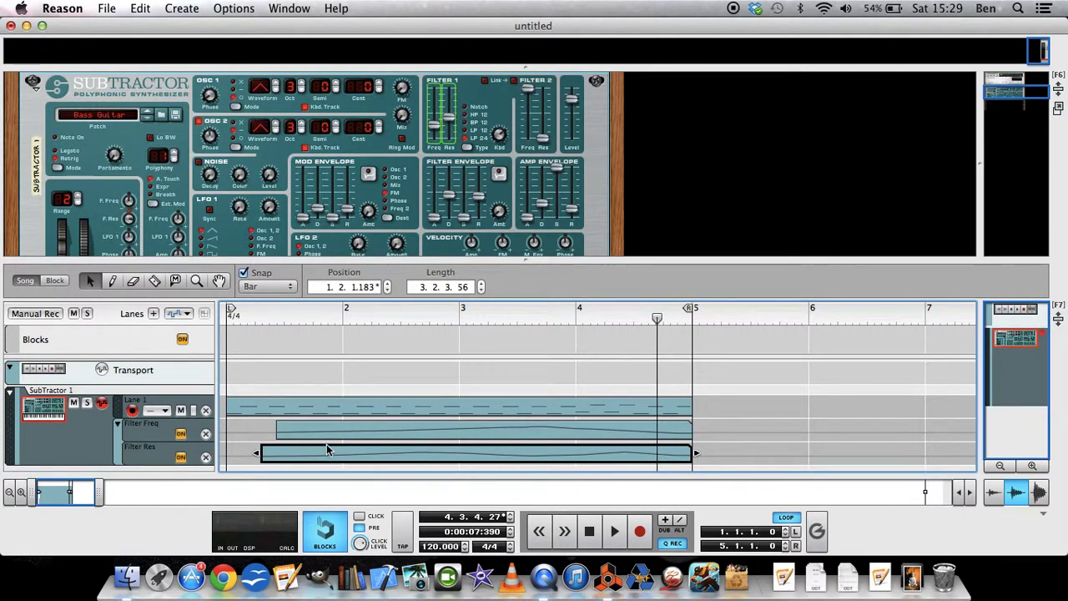